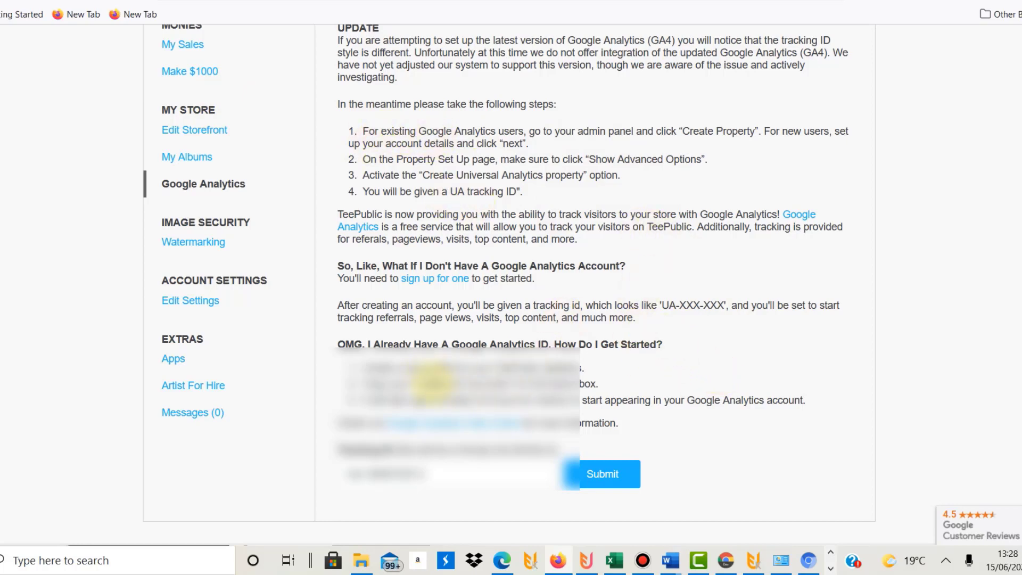
scroll(434, 343, "down", 1)
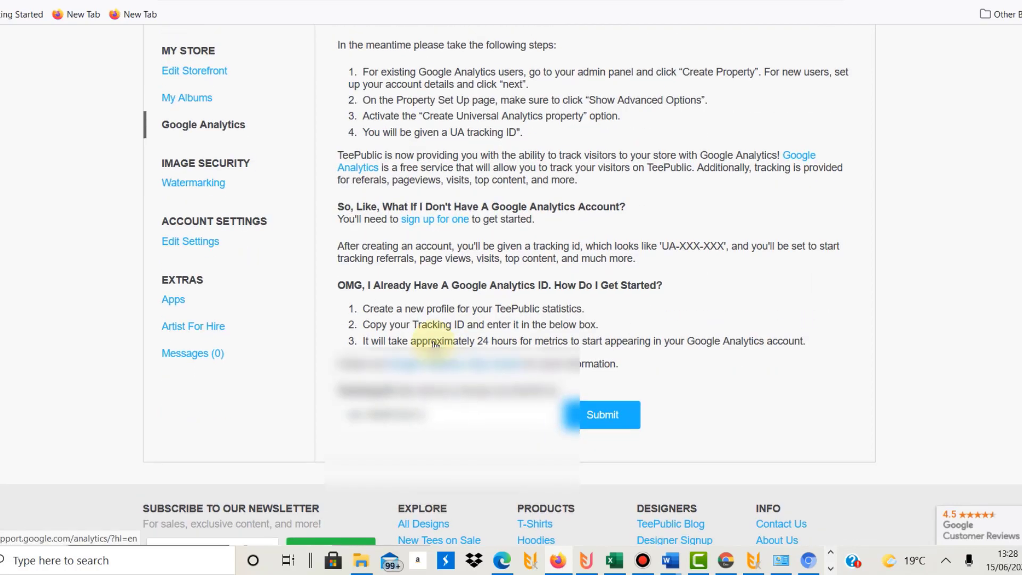
scroll(434, 343, "up", 1)
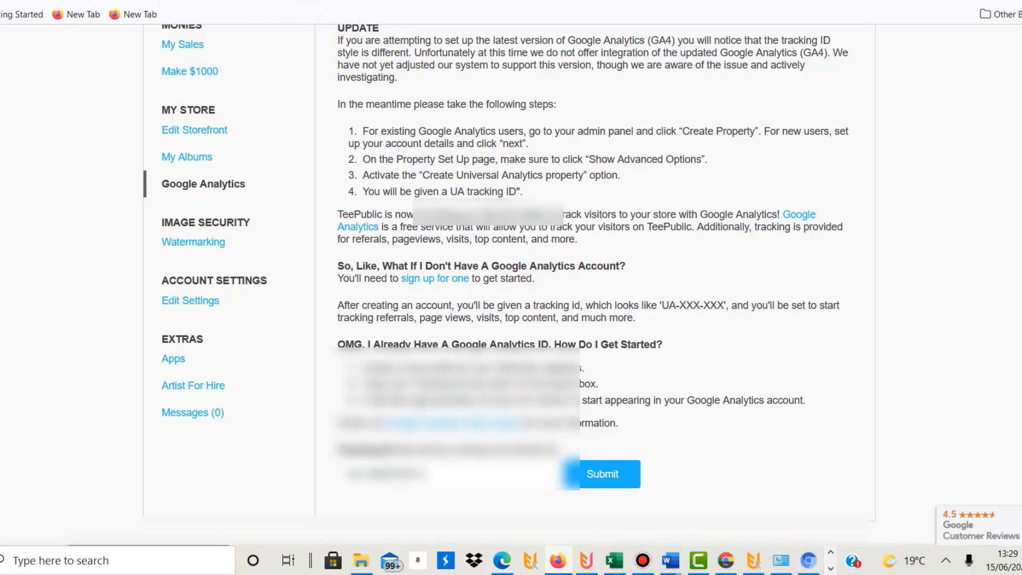
From the Google Analytics Admin page, start a new property with + Create Property.
key("ctrl+Tab")
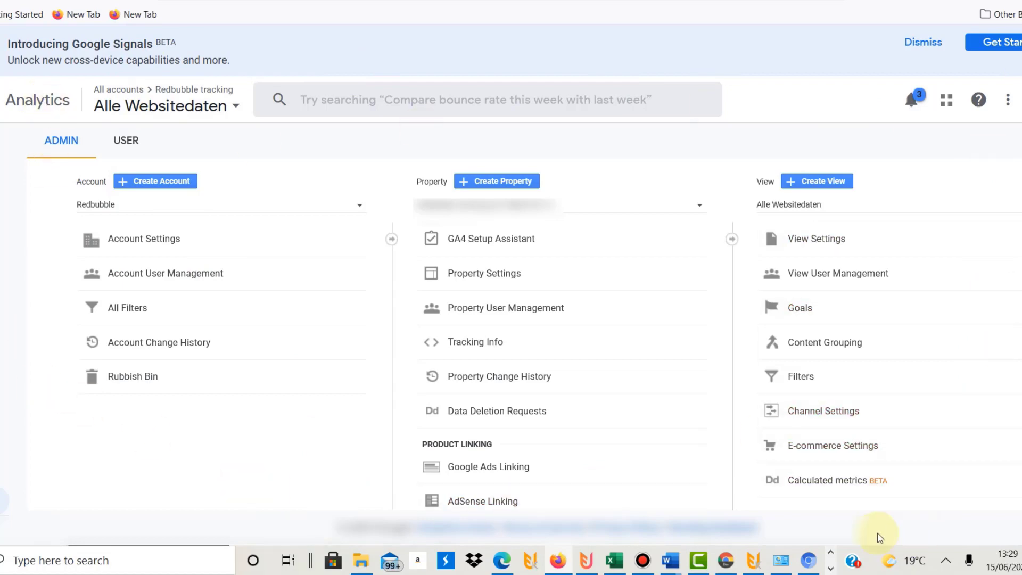
left_click(486, 184)
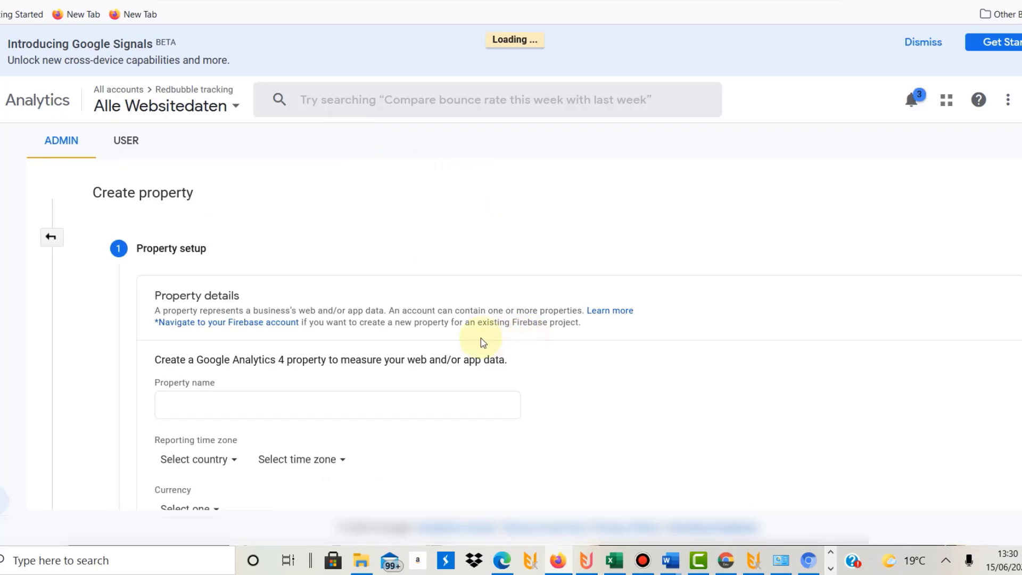
Enter 'Teepublic' as the new property's name.
scroll(269, 271, "down", 1)
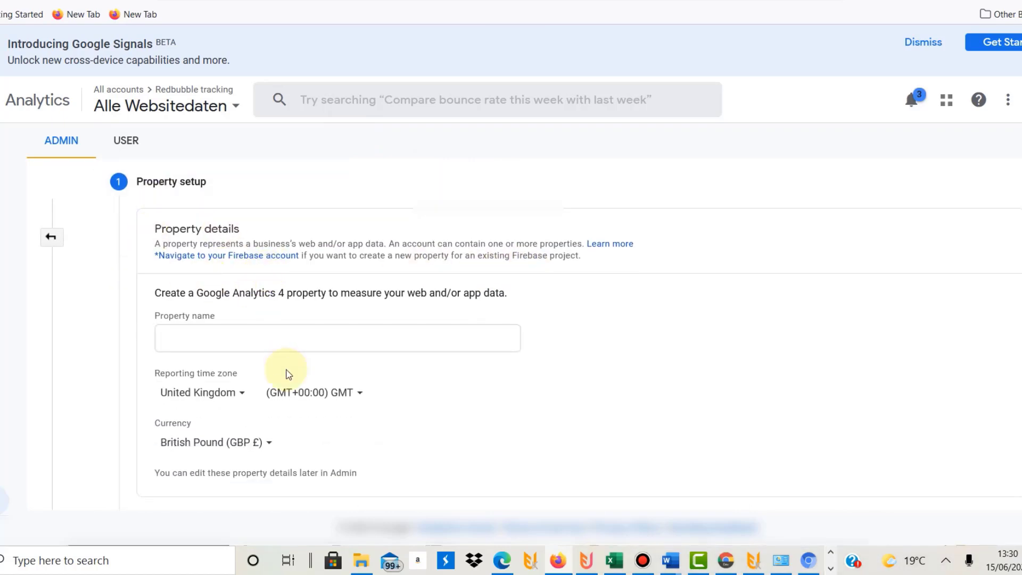
left_click(215, 337)
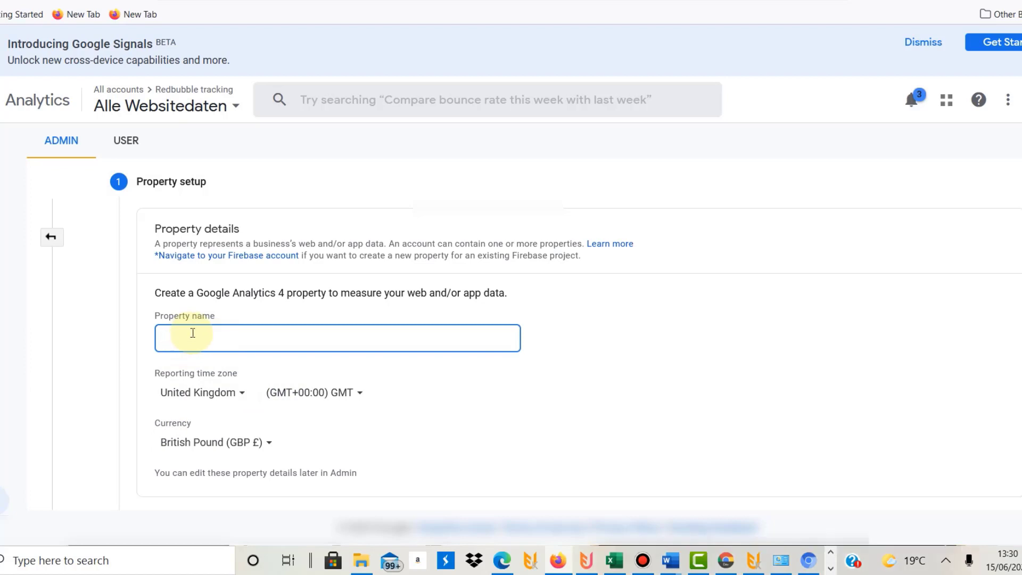
type("Teepublic")
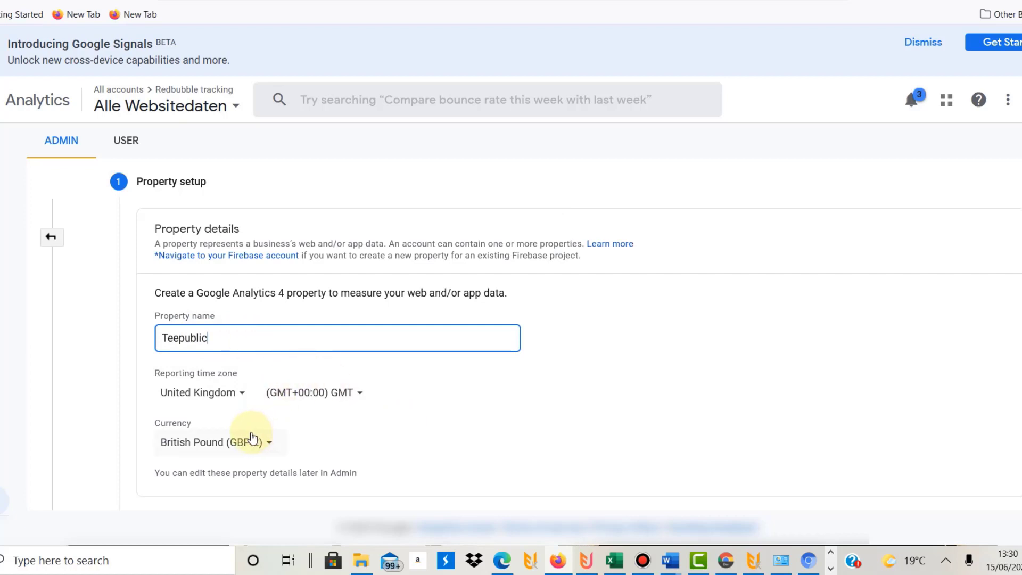
scroll(176, 424, "down", 1)
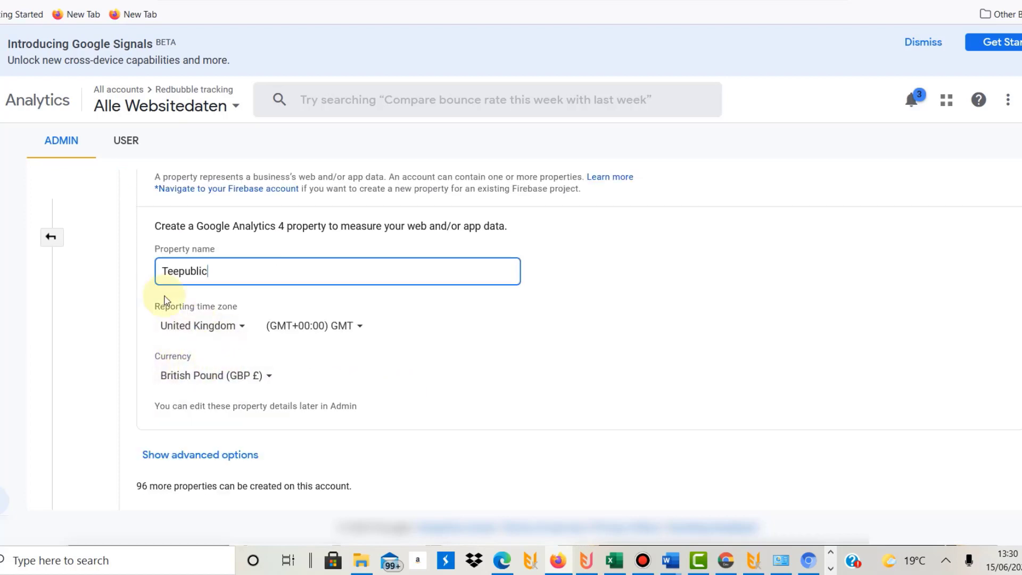
scroll(282, 354, "down", 1)
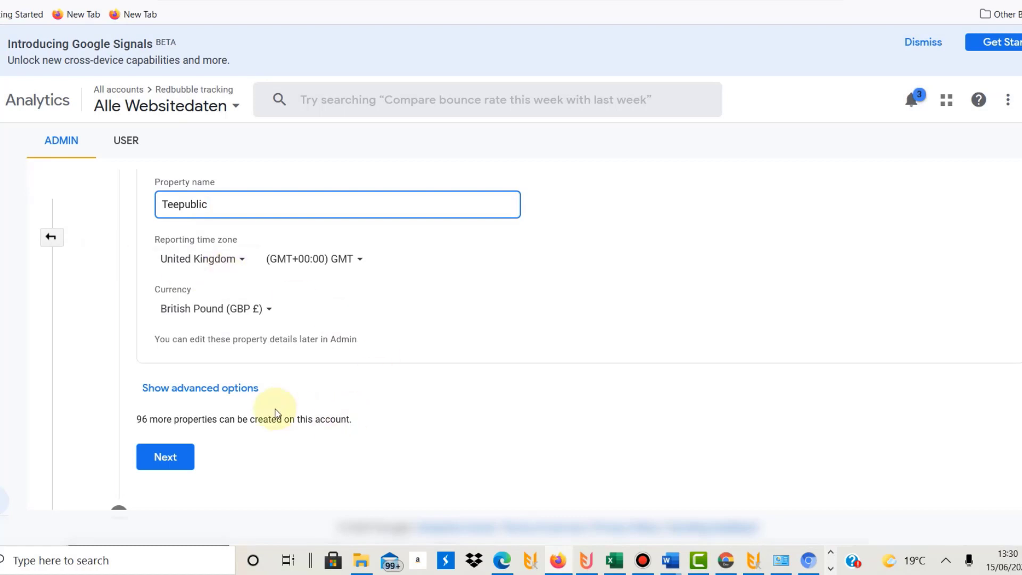
left_click(201, 398)
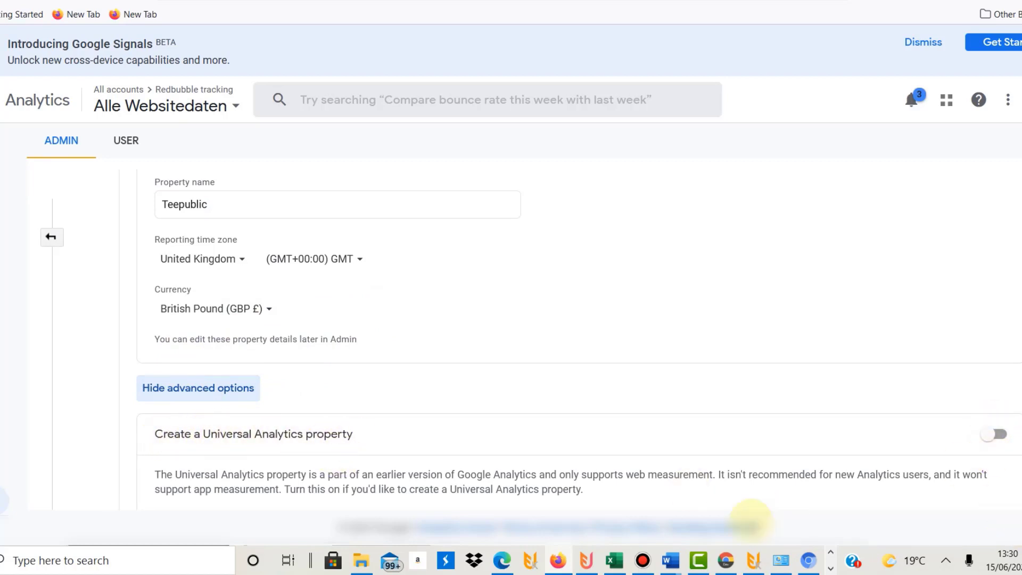
left_click(994, 434)
scroll(426, 346, "down", 3)
left_click(240, 406)
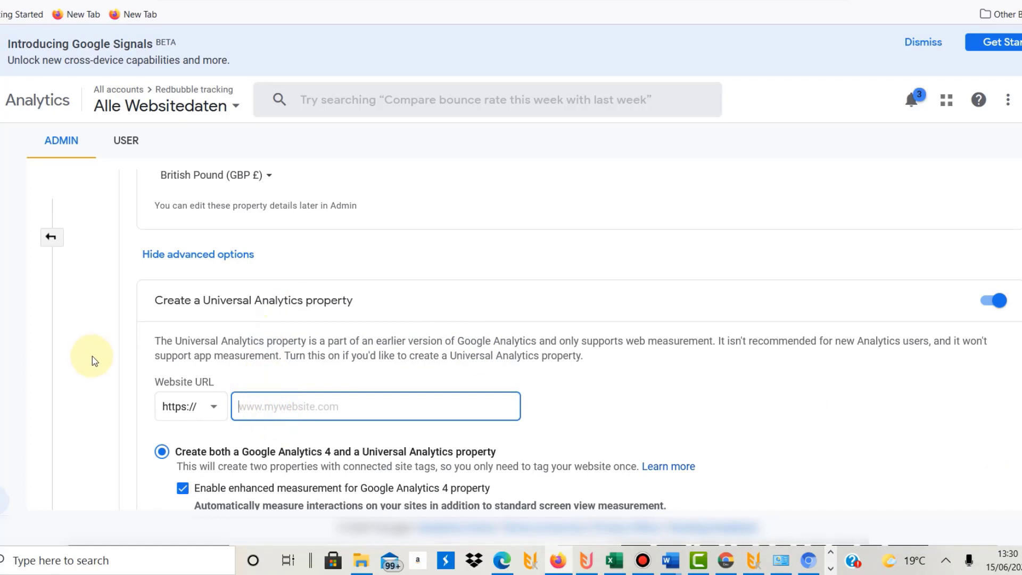
type("www.teepublic.com")
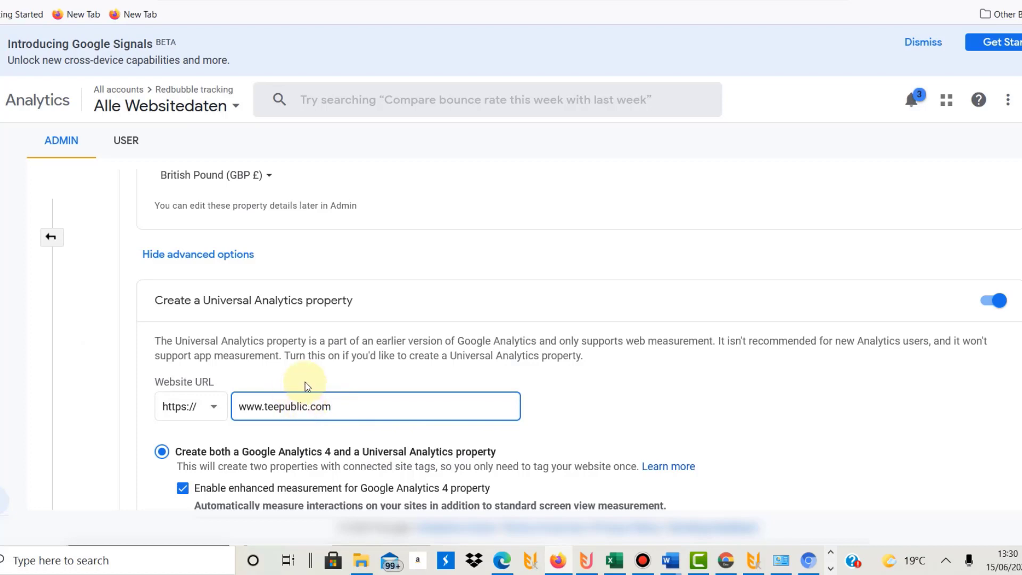
scroll(273, 383, "down", 3)
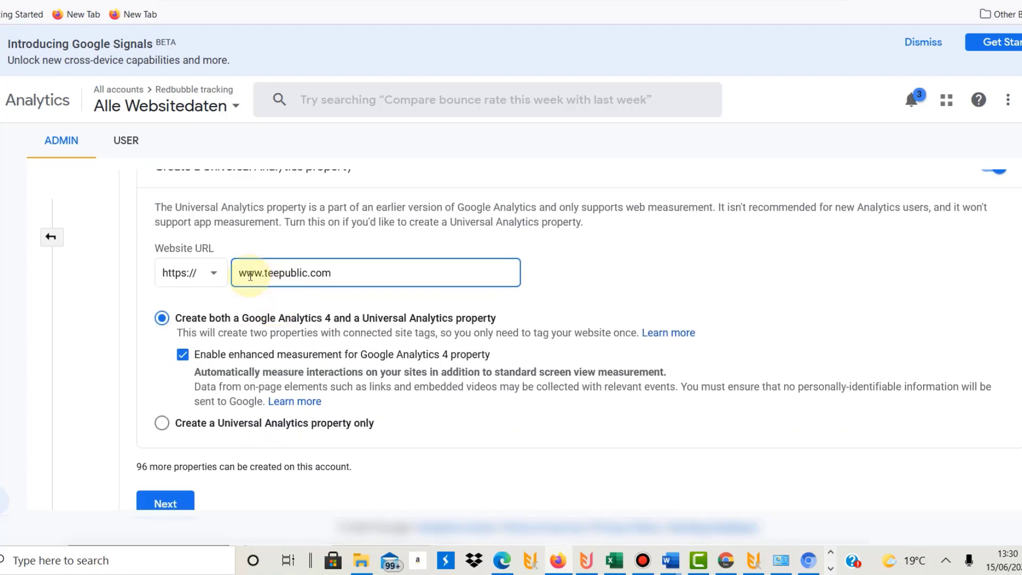
left_click(159, 422)
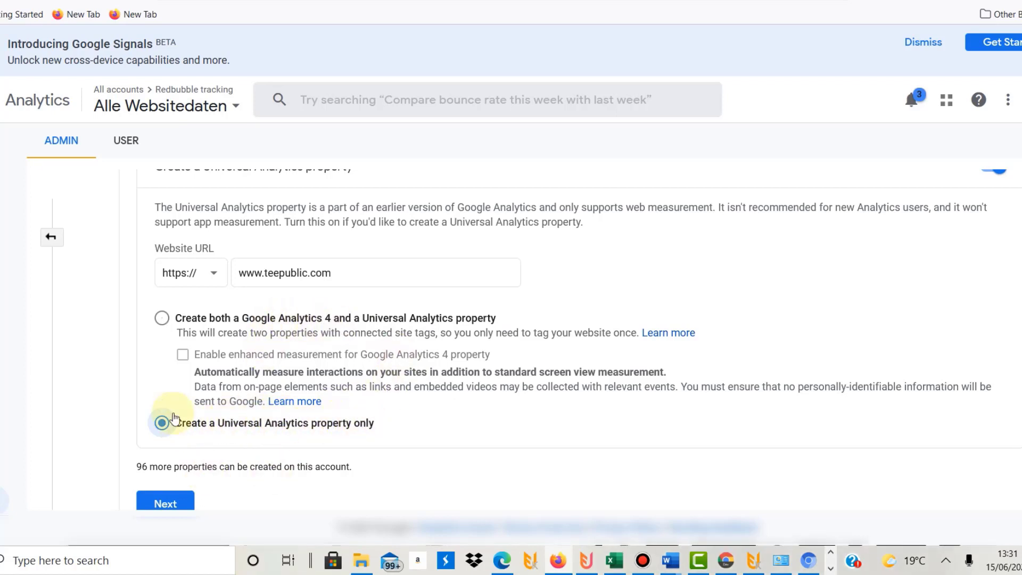
Continue to business information and set the industry category to Arts & entertainment.
scroll(163, 415, "down", 1)
left_click(159, 440)
scroll(157, 276, "up", 3)
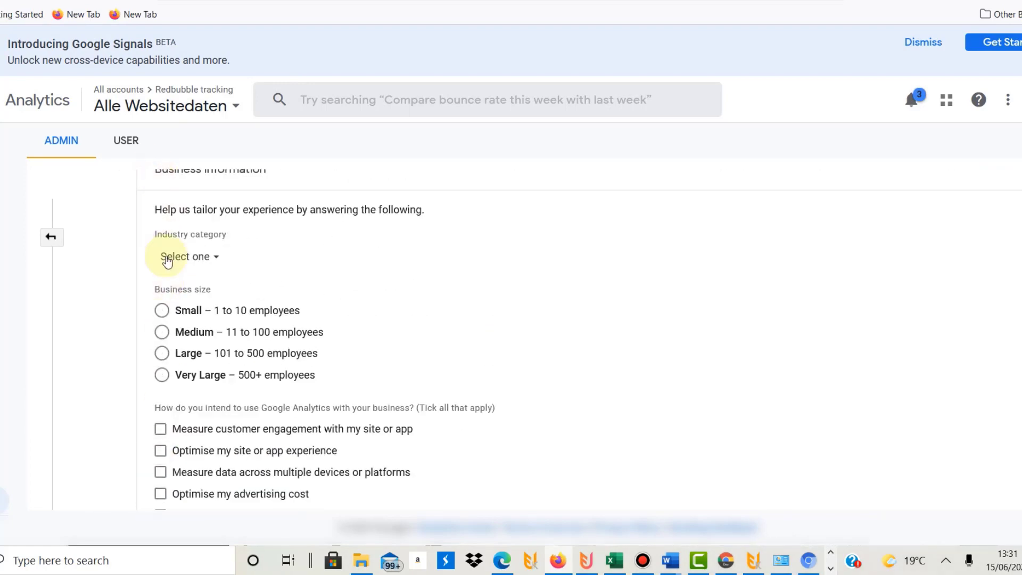
scroll(172, 257, "up", 2)
scroll(172, 317, "down", 1)
left_click(172, 321)
left_click(211, 98)
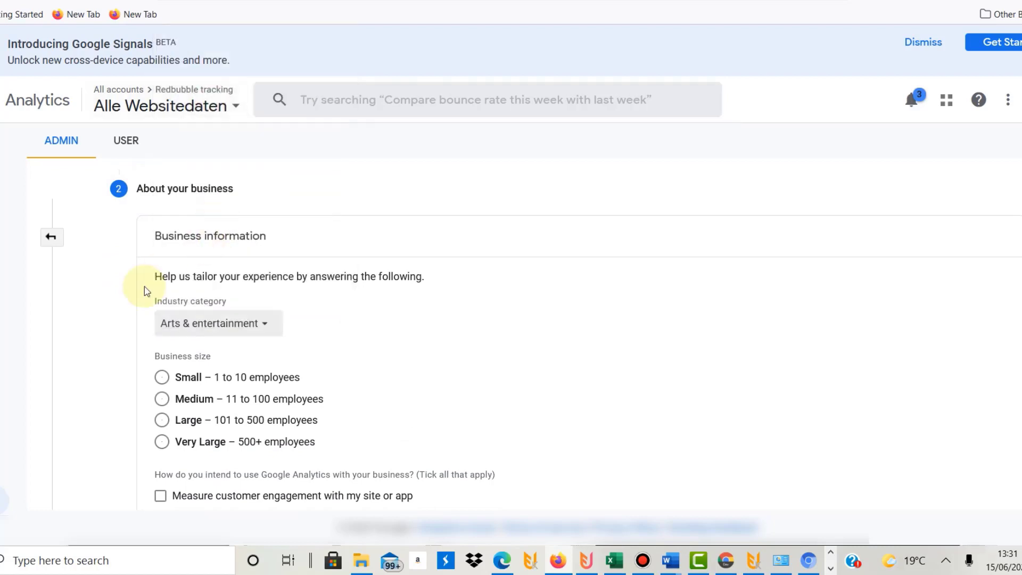
Choose Small business size and the Optimise my advertising cost goal, then create the property.
scroll(136, 299, "down", 1)
left_click(160, 309)
scroll(138, 341, "down", 3)
scroll(137, 342, "down", 1)
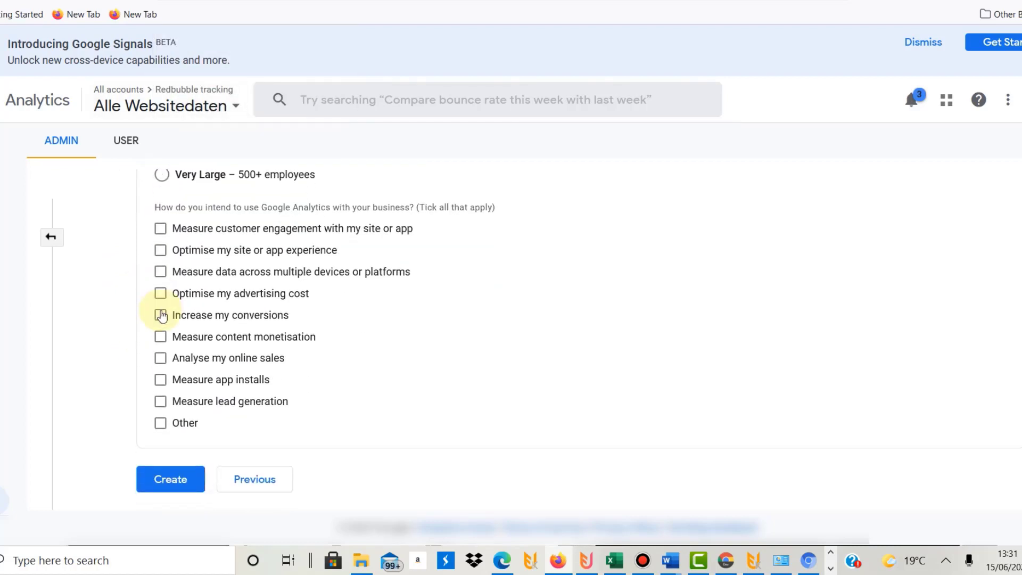
left_click(161, 293)
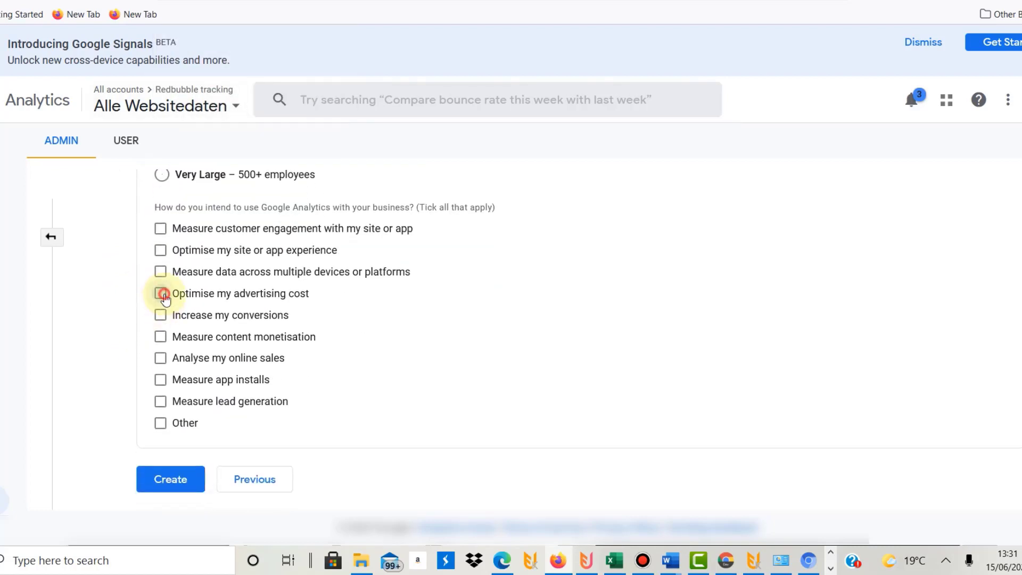
left_click(166, 485)
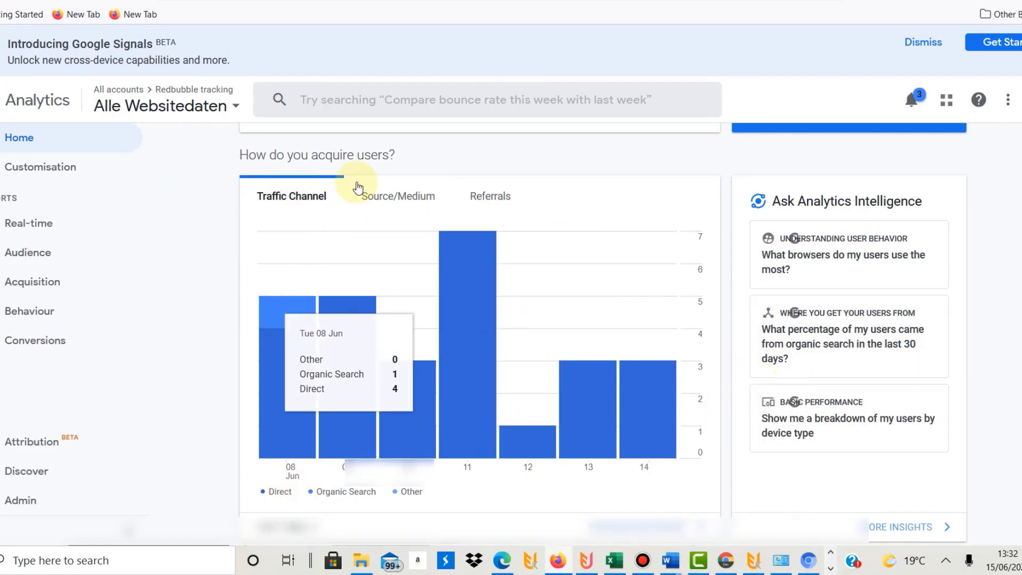
scroll(411, 251, "down", 8)
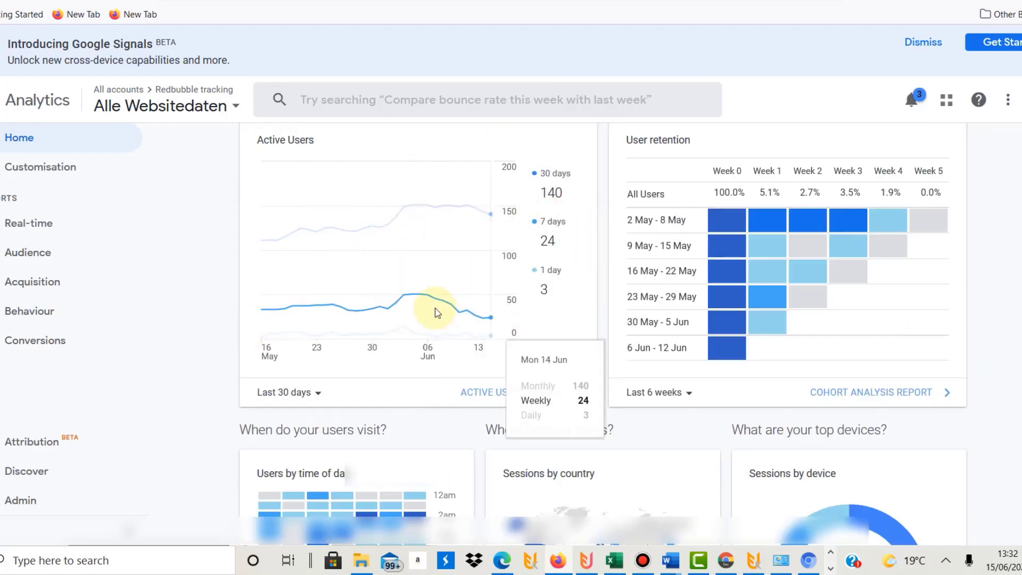
scroll(463, 318, "down", 3)
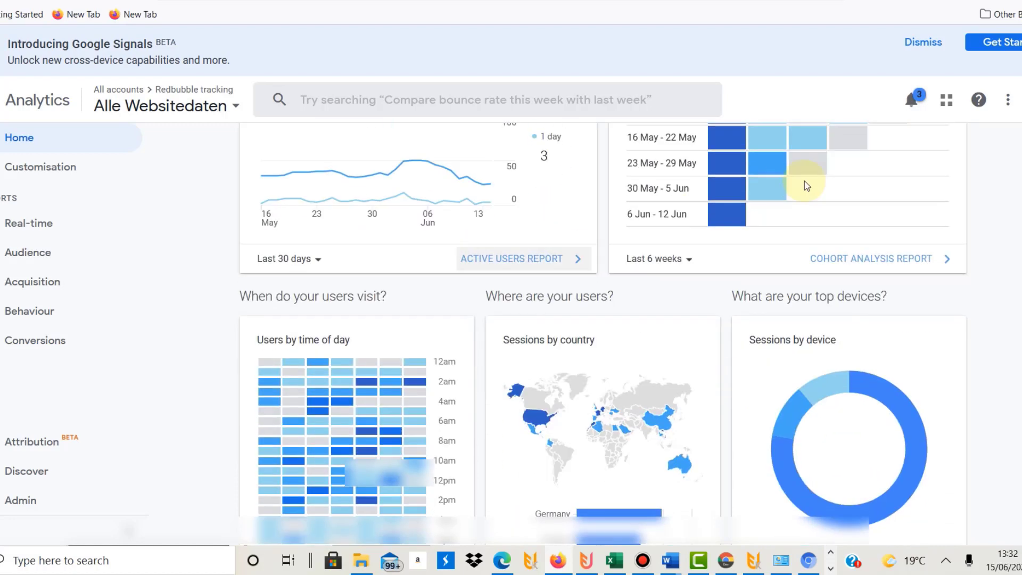
scroll(399, 315, "down", 3)
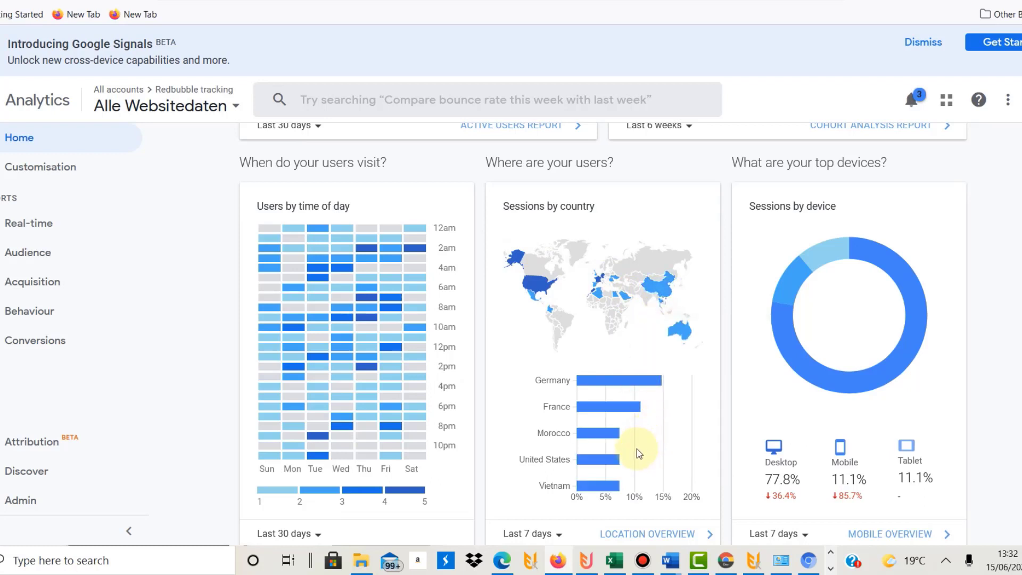
mouse_move(634, 386)
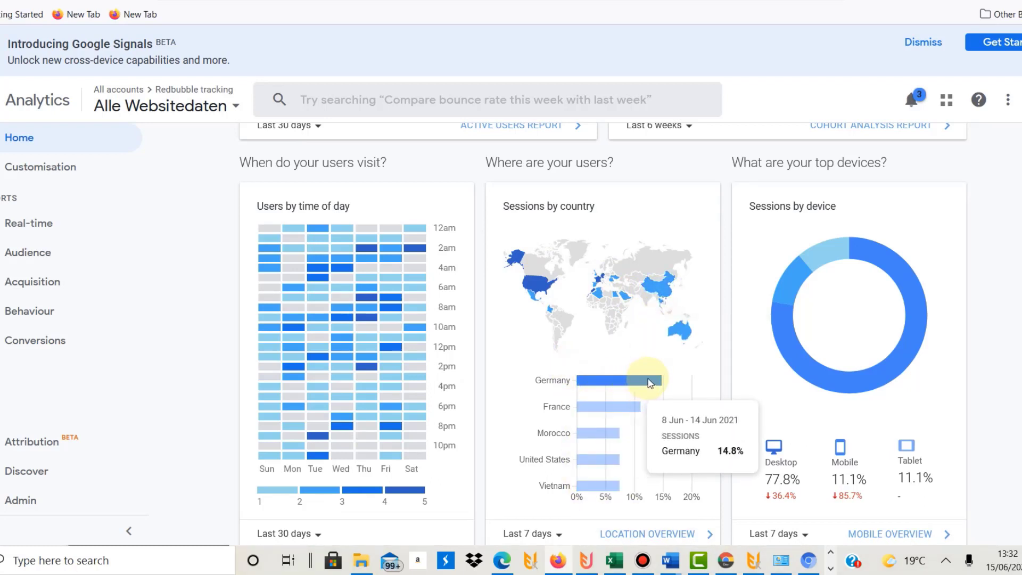
mouse_move(580, 398)
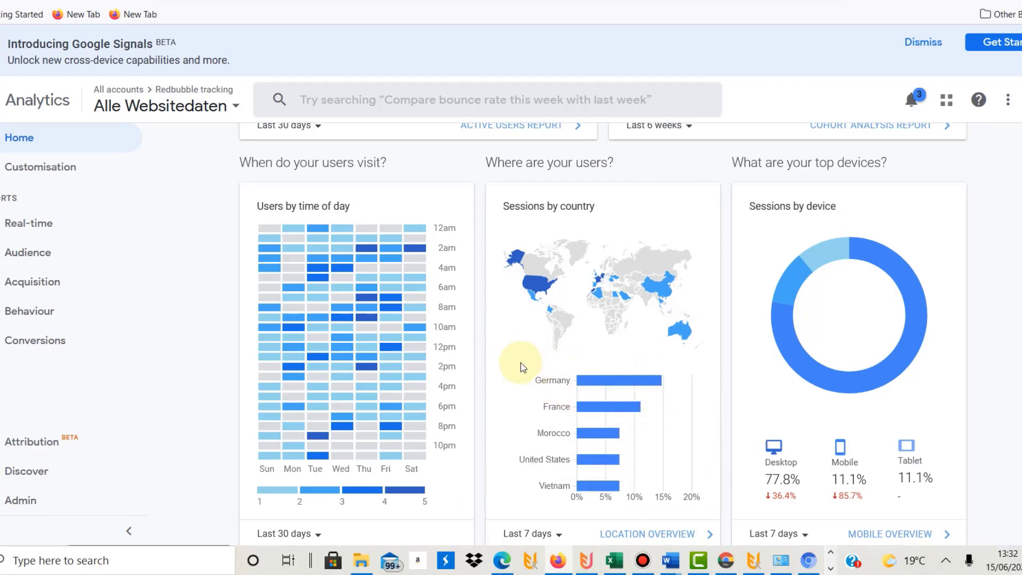
mouse_move(259, 380)
scroll(260, 380, "down", 2)
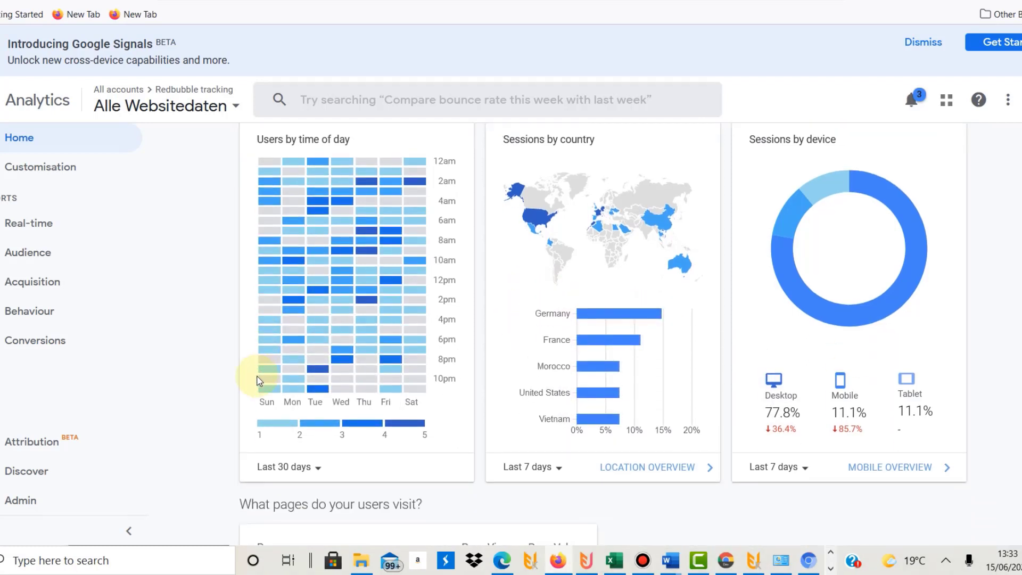
scroll(288, 340, "down", 3)
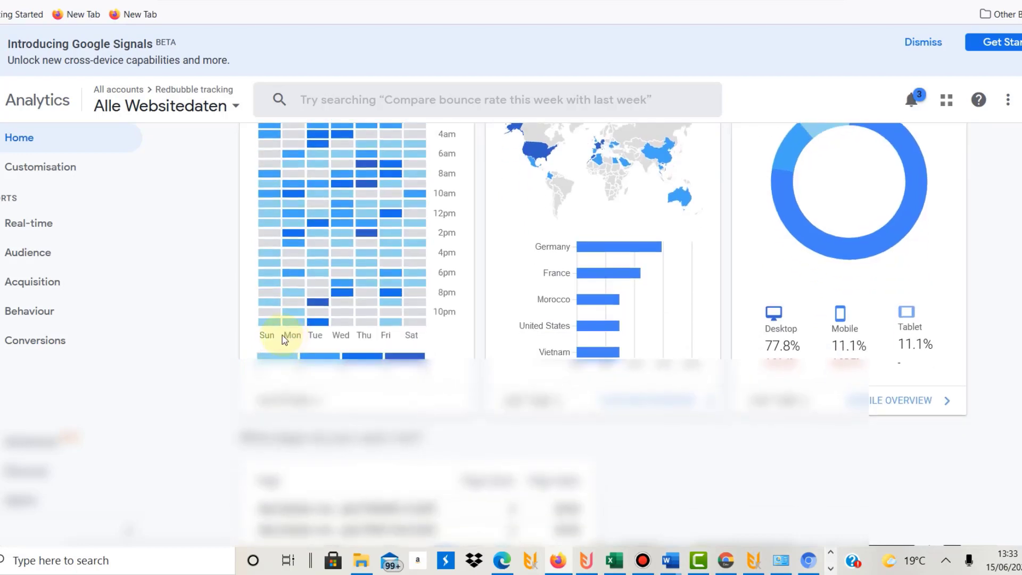
scroll(367, 378, "up", 6)
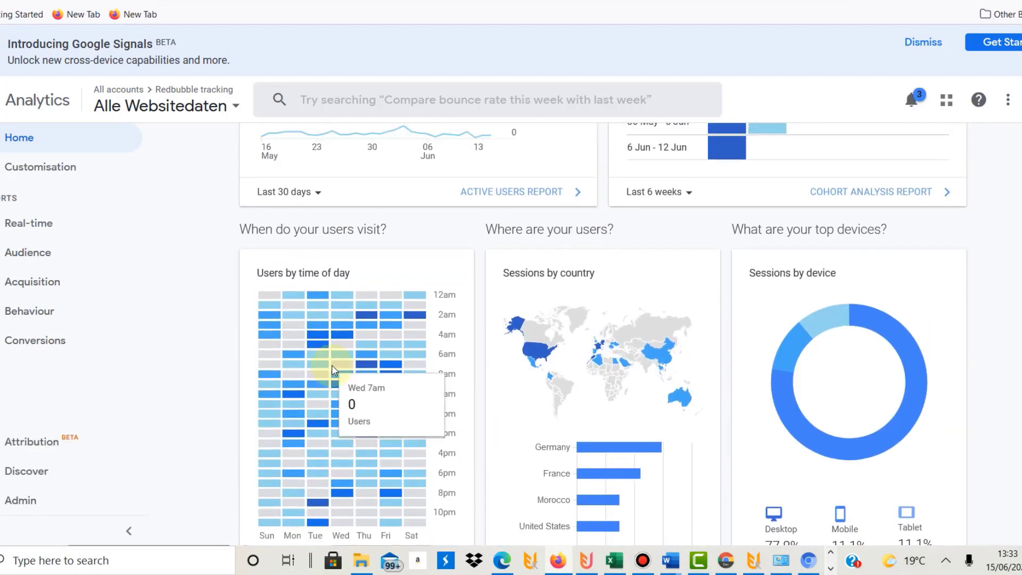
mouse_move(536, 353)
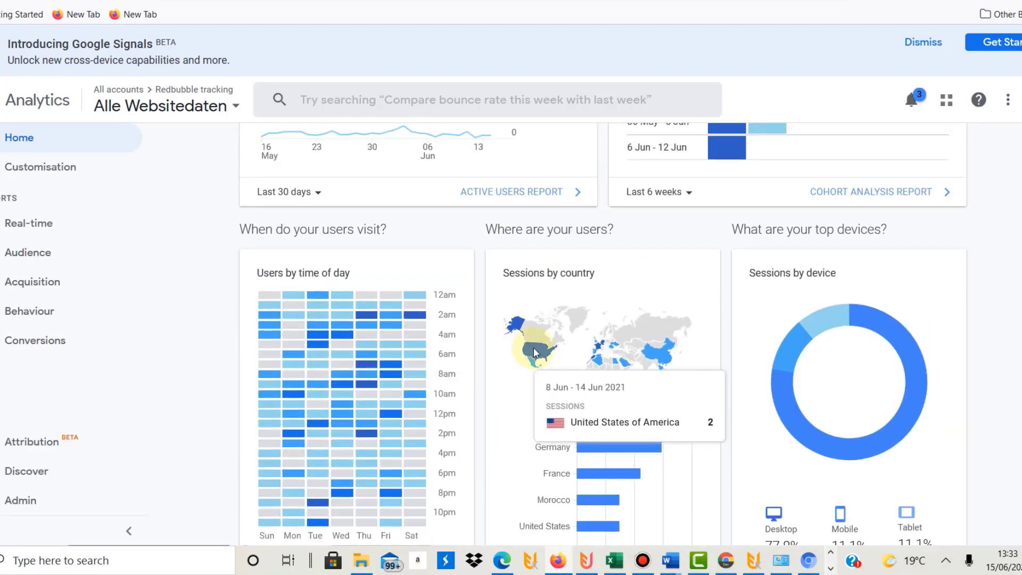